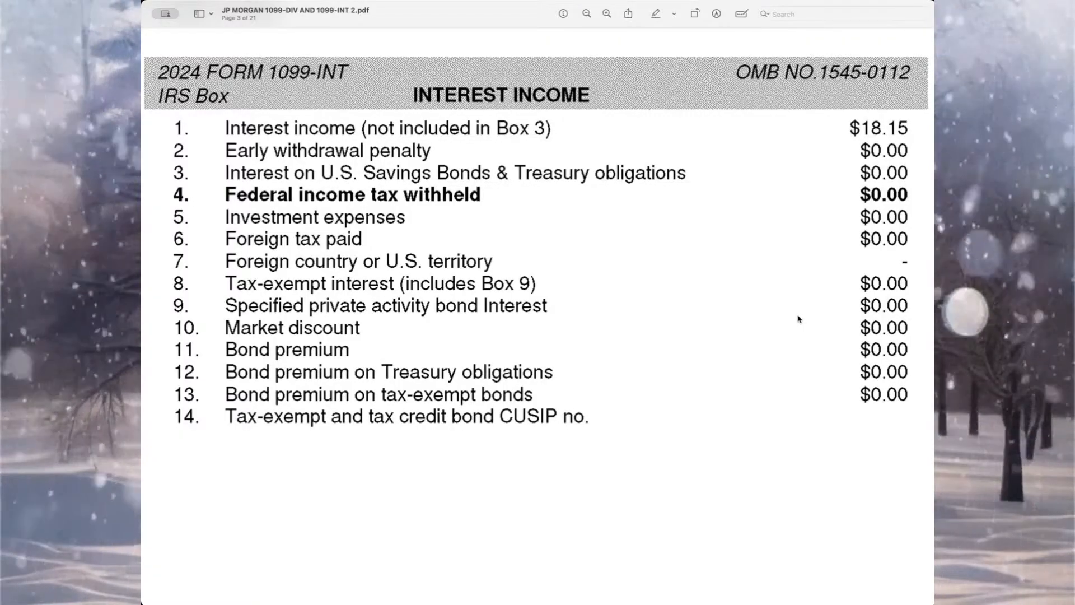
Switch to the tax return in G.A.P. Tax Solutions and add a new Dividend Income (Form 1099-DIV) entry.
{"action": "left_click", "coordinate": [933, 18]}
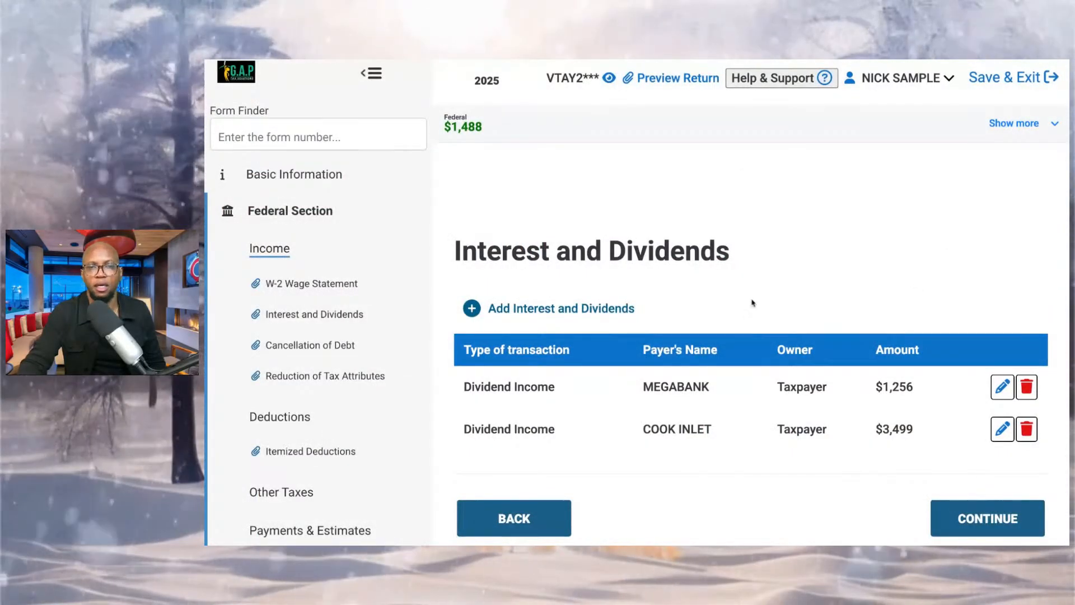
{"action": "left_click", "coordinate": [559, 311]}
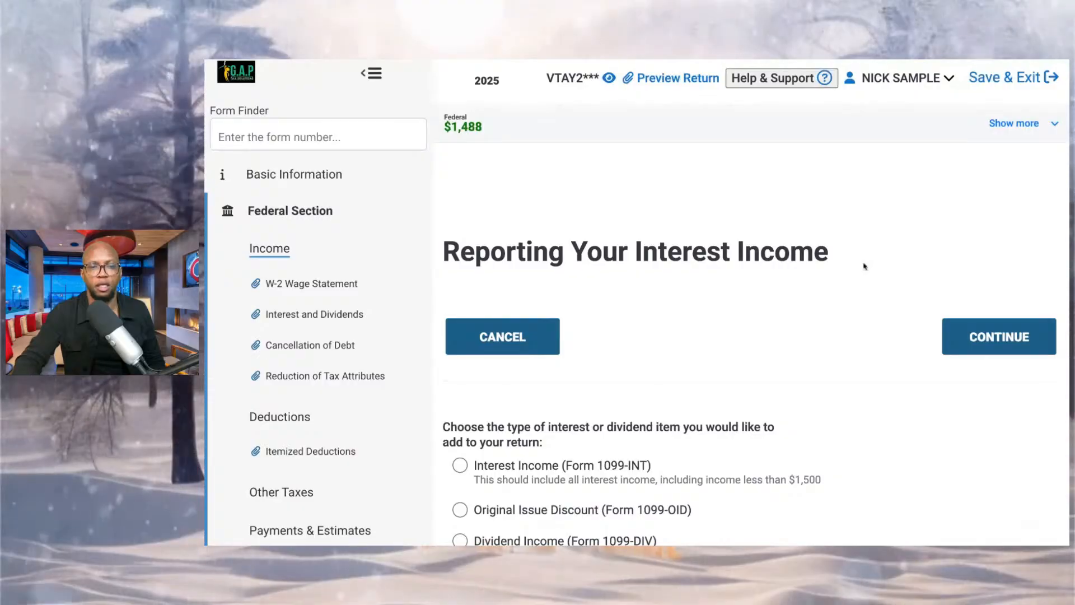
{"action": "scroll", "coordinate": [479, 492], "scroll_direction": "down", "scroll_amount": 1}
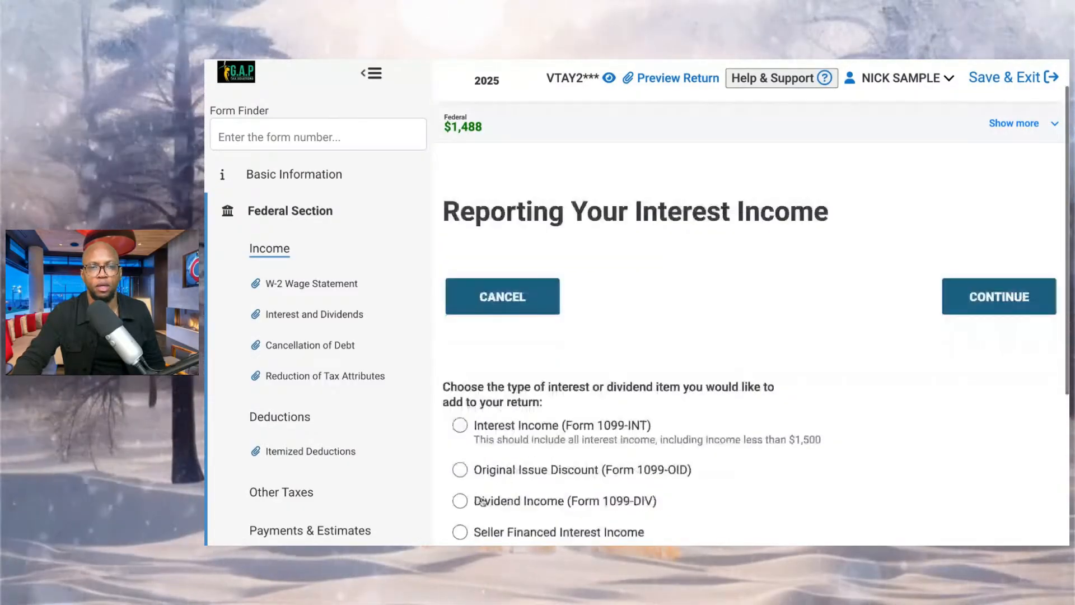
{"action": "left_click", "coordinate": [479, 490]}
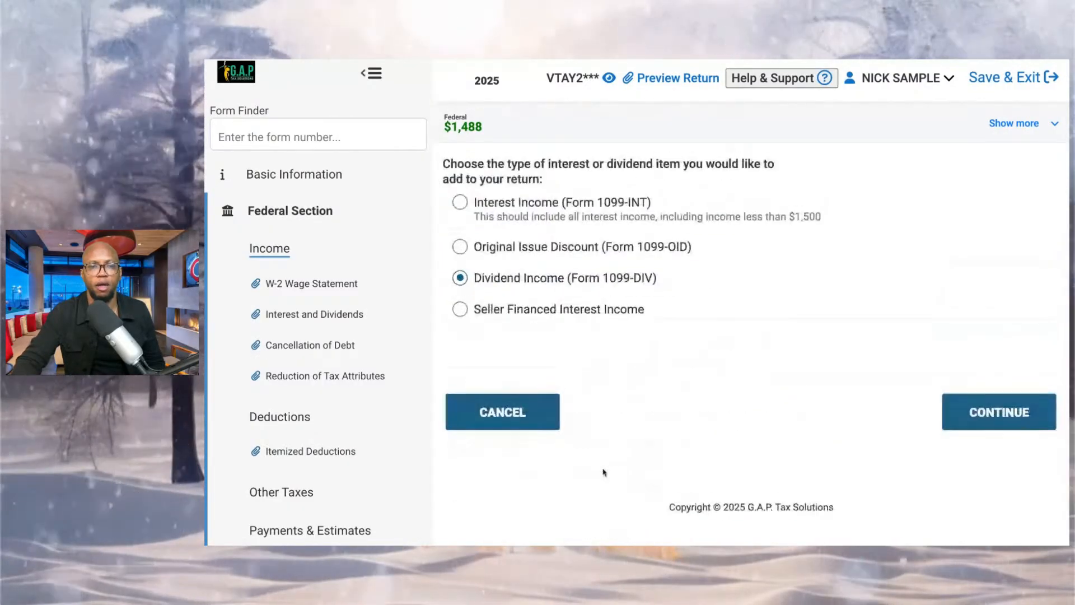
{"action": "left_click", "coordinate": [958, 428]}
Enter JP MORGAN as the payer's name on the Form 1099-DIV entry.
{"action": "scroll", "coordinate": [658, 418], "scroll_direction": "down", "scroll_amount": 2}
{"action": "left_click", "coordinate": [555, 376]}
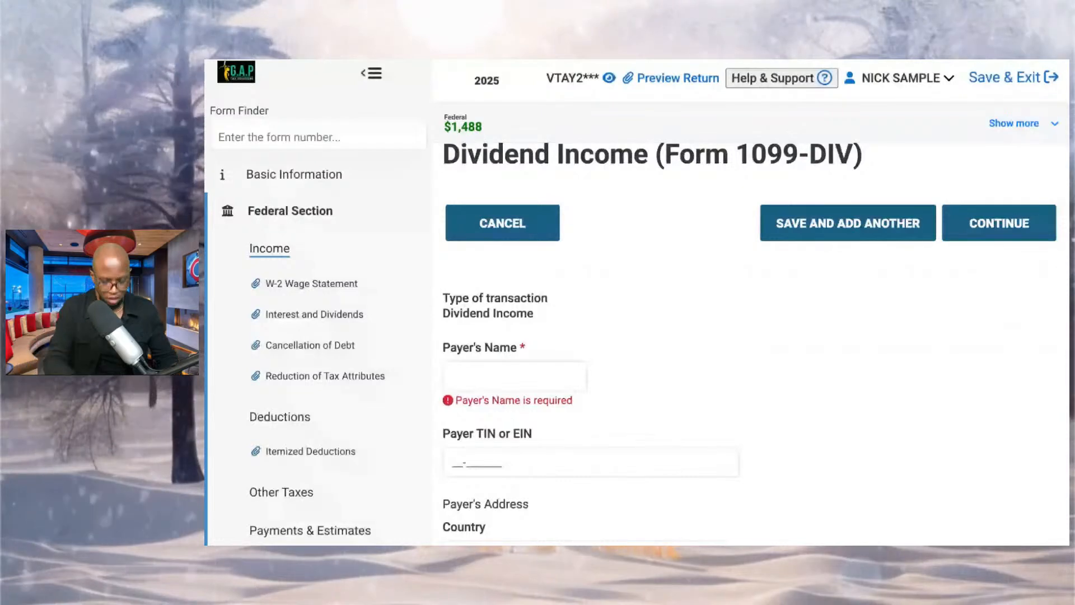
{"action": "left_click", "coordinate": [515, 365]}
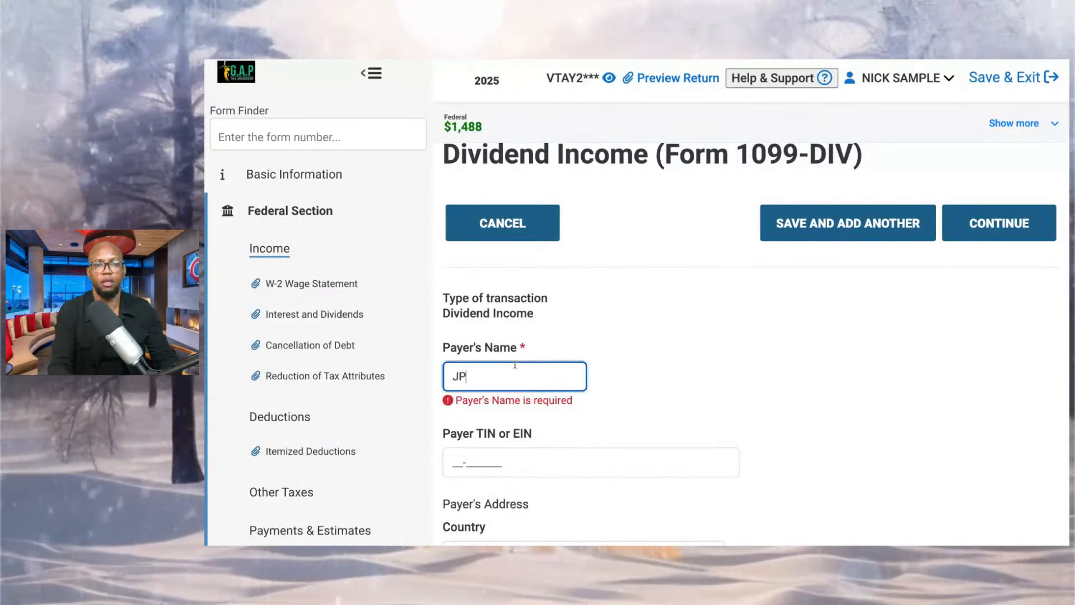
{"action": "type", "text": "JP MORGAN"}
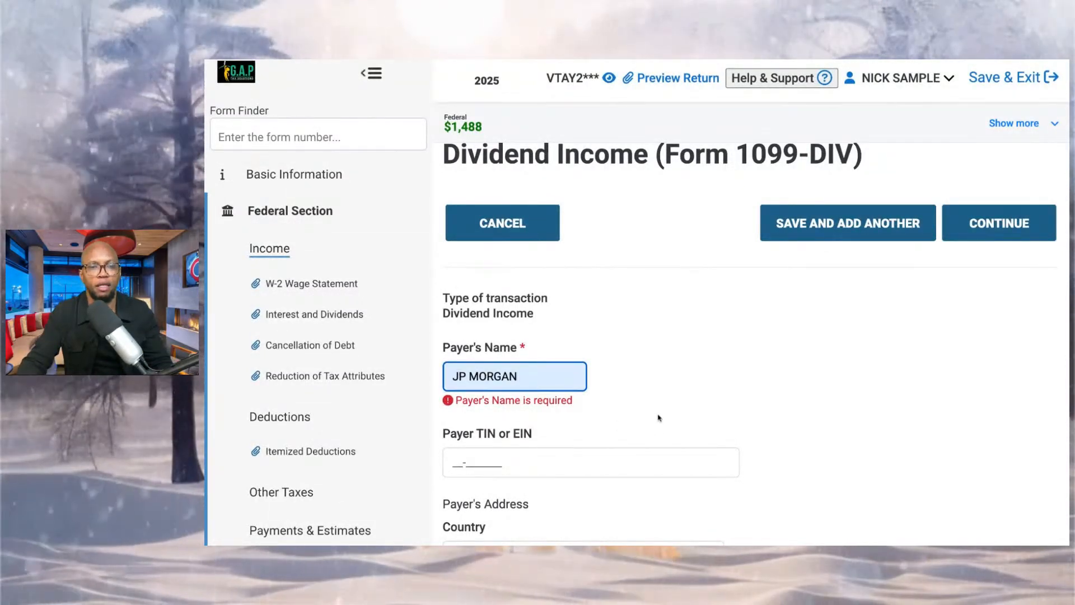
Set the owner of the JP MORGAN dividend income to Taxpayer.
{"action": "scroll", "coordinate": [656, 418], "scroll_direction": "down", "scroll_amount": 10}
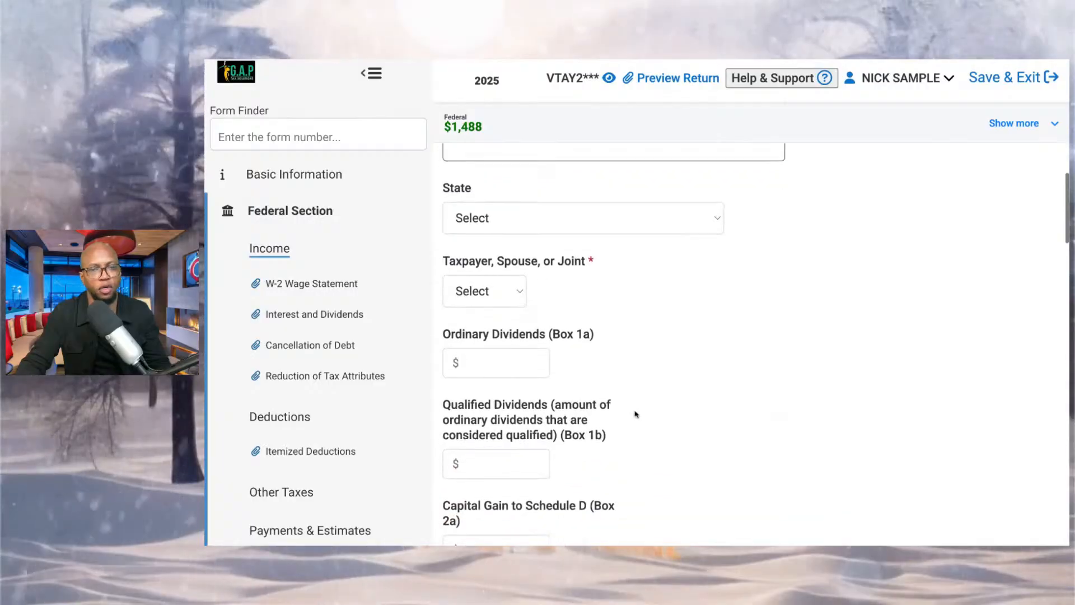
{"action": "scroll", "coordinate": [634, 415], "scroll_direction": "down", "scroll_amount": 1}
{"action": "left_click", "coordinate": [484, 252]}
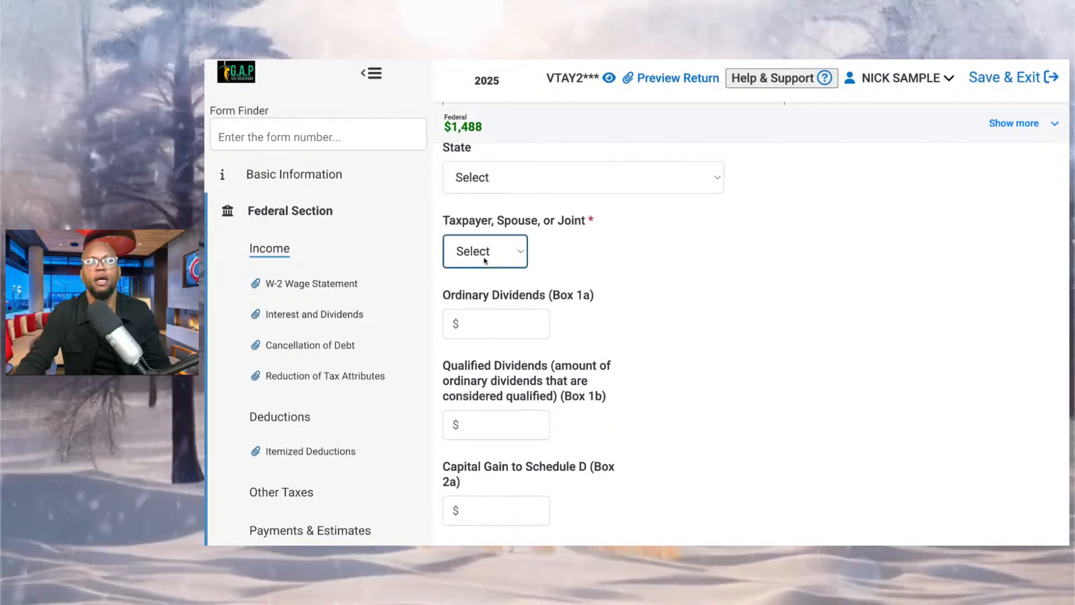
{"action": "left_click", "coordinate": [485, 274]}
{"action": "left_click", "coordinate": [616, 328]}
{"action": "left_click", "coordinate": [493, 253]}
Enter $336 of ordinary dividends in Box 1a and $97 of qualified dividends in Box 1b.
{"action": "left_click", "coordinate": [516, 319]}
{"action": "type", "text": "336"}
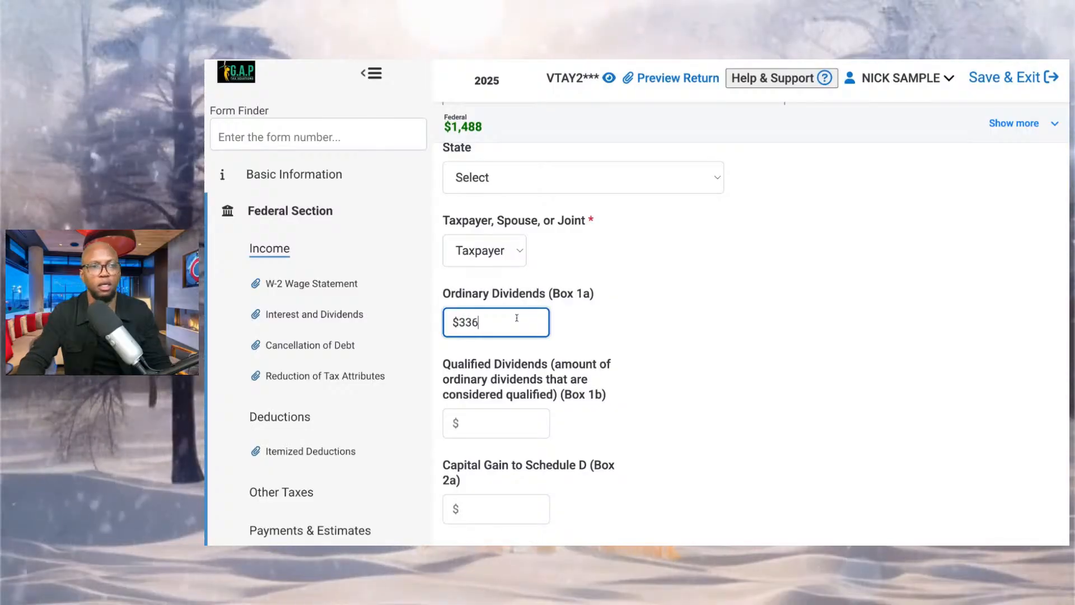
{"action": "left_click", "coordinate": [518, 417]}
{"action": "type", "text": "97"}
{"action": "left_click", "coordinate": [204, 344]}
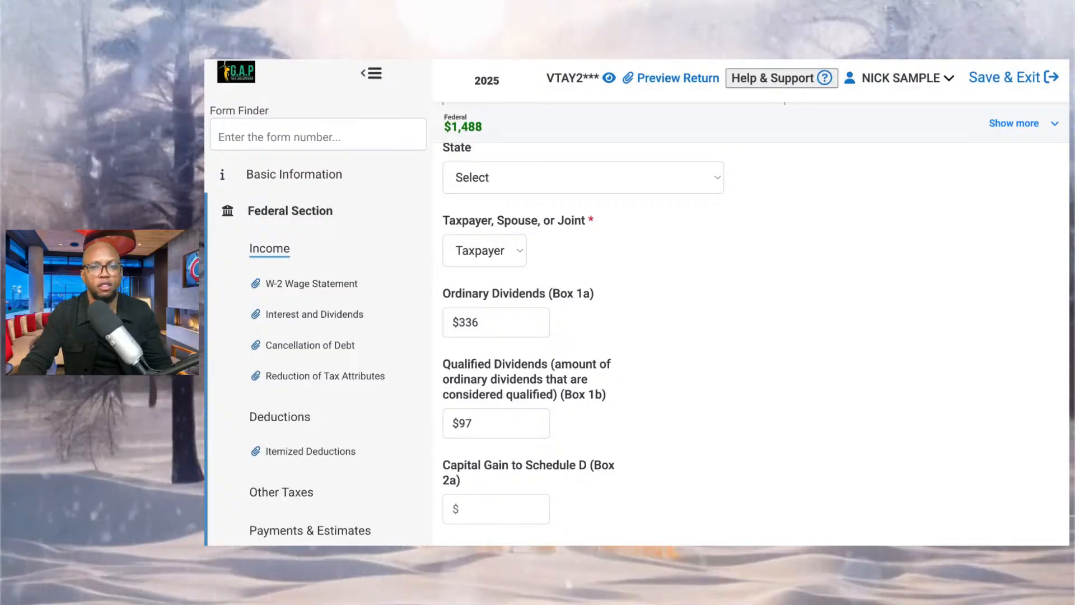
Enter $3.11 of Section 199A dividends in Box 5 and save the Form 1099-DIV entry.
{"action": "scroll", "coordinate": [684, 408], "scroll_direction": "down", "scroll_amount": 7}
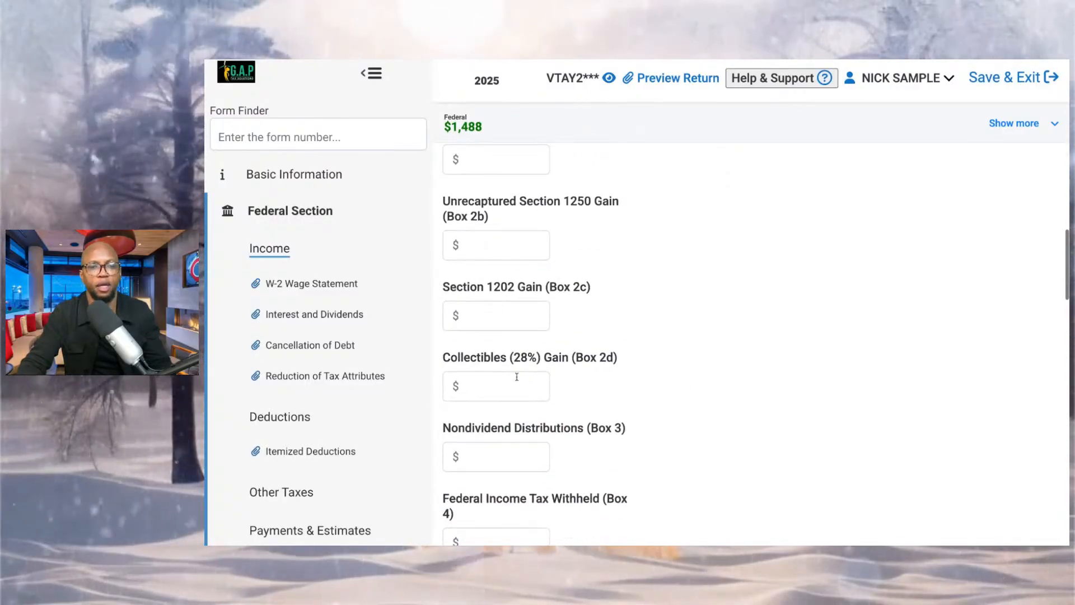
{"action": "scroll", "coordinate": [515, 407], "scroll_direction": "down", "scroll_amount": 2}
{"action": "left_click", "coordinate": [511, 405]}
{"action": "scroll", "coordinate": [515, 412], "scroll_direction": "down", "scroll_amount": 2}
{"action": "left_click", "coordinate": [520, 397]}
{"action": "type", "text": "3.11"}
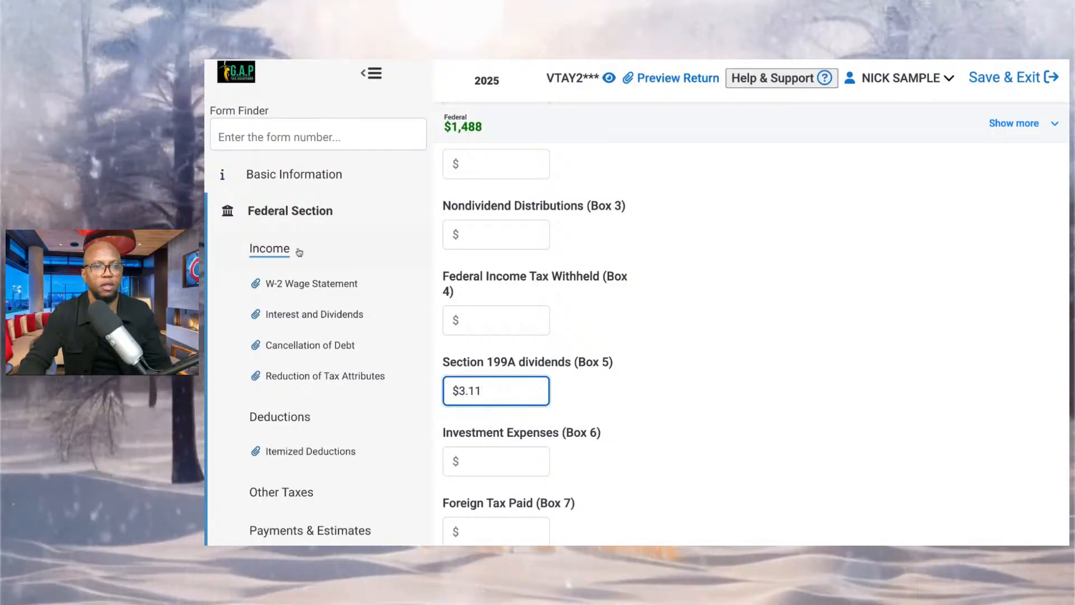
{"action": "left_click", "coordinate": [205, 257]}
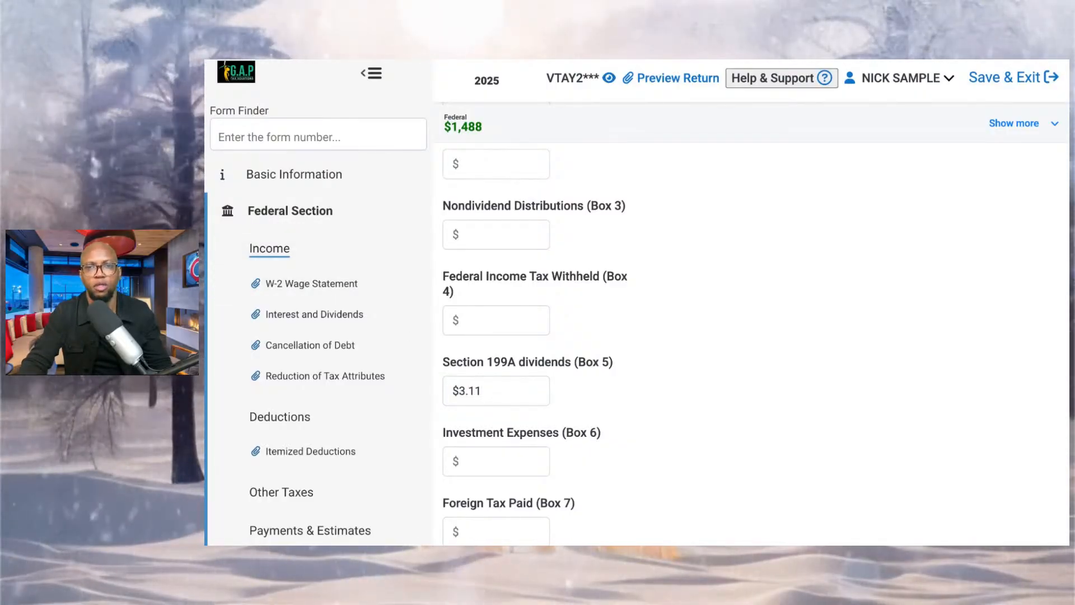
{"action": "scroll", "coordinate": [976, 434], "scroll_direction": "down", "scroll_amount": 15}
{"action": "left_click", "coordinate": [975, 423]}
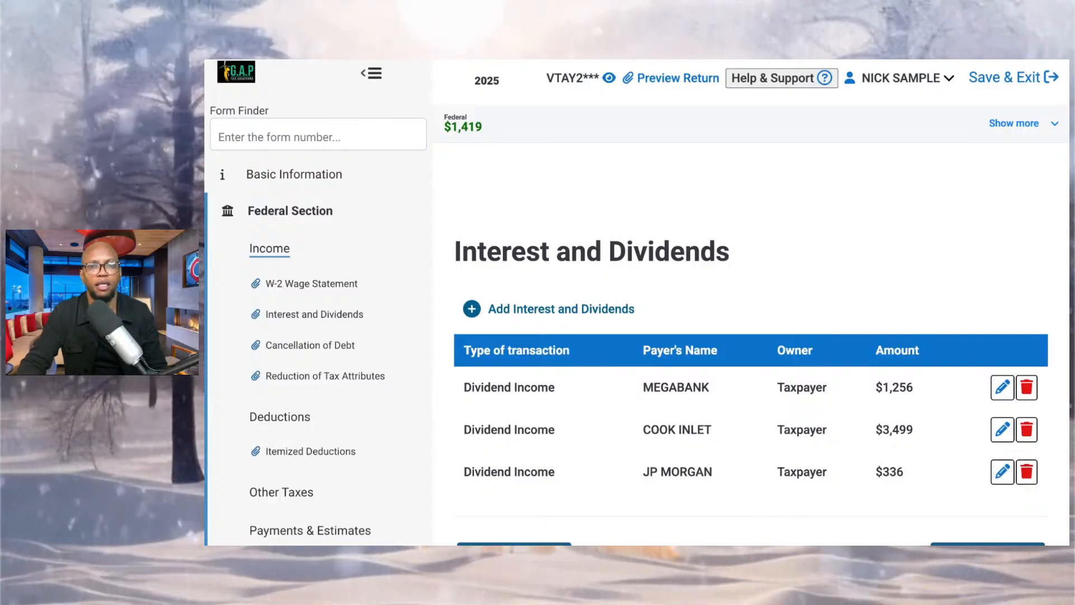
Add a new Interest Income (Form 1099-INT) entry to the interest and dividends list.
{"action": "left_click", "coordinate": [477, 315]}
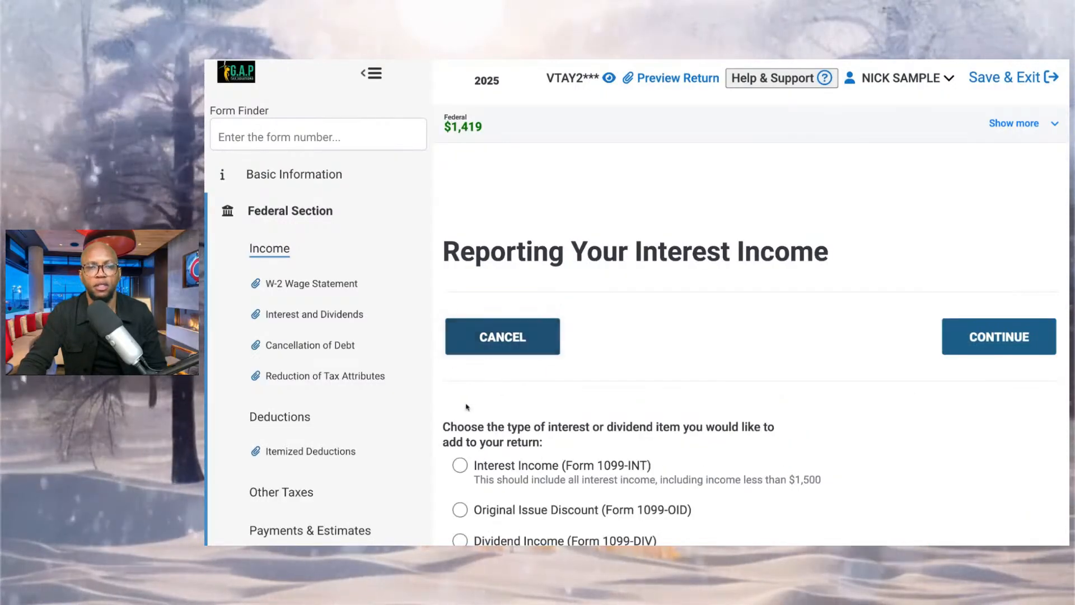
{"action": "left_click", "coordinate": [459, 465]}
{"action": "left_click", "coordinate": [951, 336]}
Enter JP MORGAN as the payer's name on the Form 1099-INT entry.
{"action": "scroll", "coordinate": [556, 365], "scroll_direction": "down", "scroll_amount": 2}
{"action": "left_click", "coordinate": [557, 344]}
{"action": "type", "text": "JP MORGAN"}
{"action": "key", "text": "Tab"}
{"action": "key", "text": "Tab"}
{"action": "key", "text": "Tab"}
{"action": "key", "text": "Tab"}
{"action": "key", "text": "Tab"}
{"action": "key", "text": "Tab"}
{"action": "key", "text": "Tab"}
{"action": "key", "text": "Tab"}
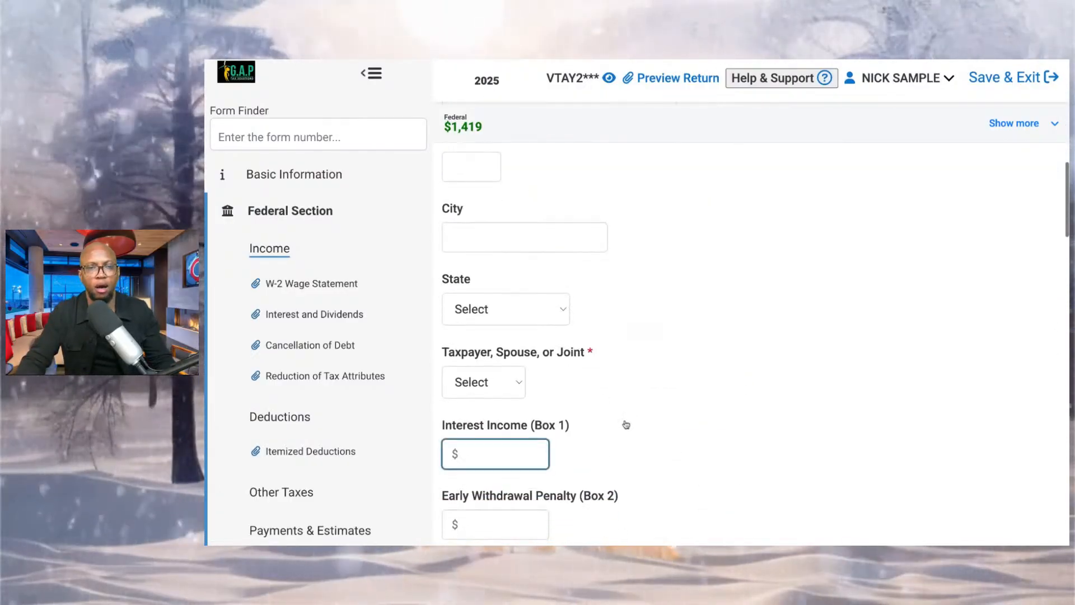
Set the interest owner to Taxpayer and enter $18 of interest income in Box 1.
{"action": "scroll", "coordinate": [626, 424], "scroll_direction": "down", "scroll_amount": 2}
{"action": "left_click", "coordinate": [467, 241]}
{"action": "left_click", "coordinate": [472, 262]}
{"action": "left_click", "coordinate": [496, 328]}
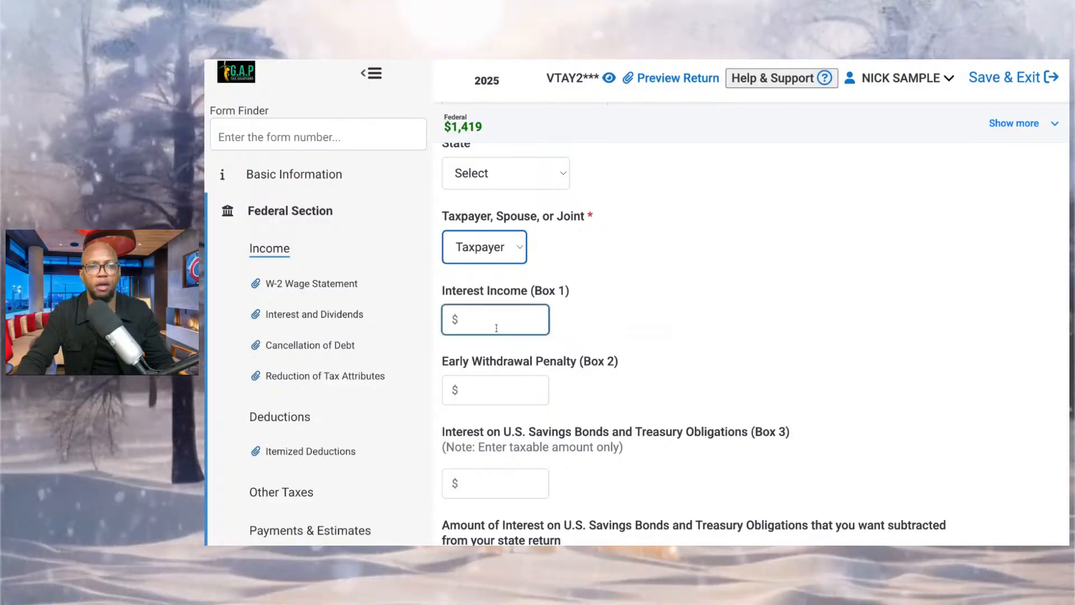
{"action": "type", "text": "318"}
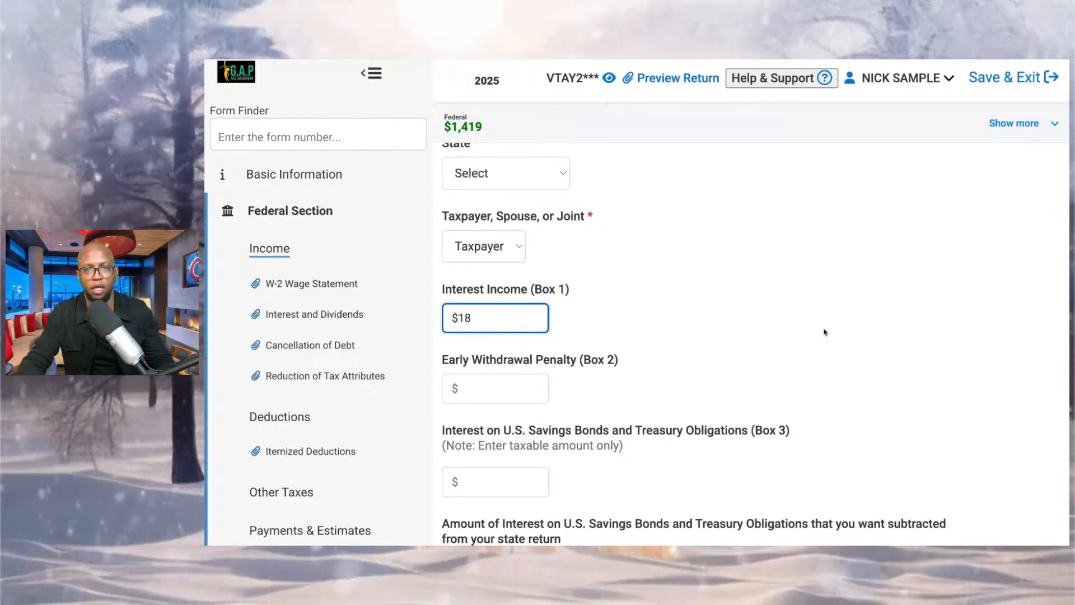
Save the completed JP MORGAN Form 1099-INT entry to the return.
{"action": "scroll", "coordinate": [659, 390], "scroll_direction": "up", "scroll_amount": 6}
{"action": "scroll", "coordinate": [923, 280], "scroll_direction": "up", "scroll_amount": 5}
{"action": "left_click", "coordinate": [990, 333]}
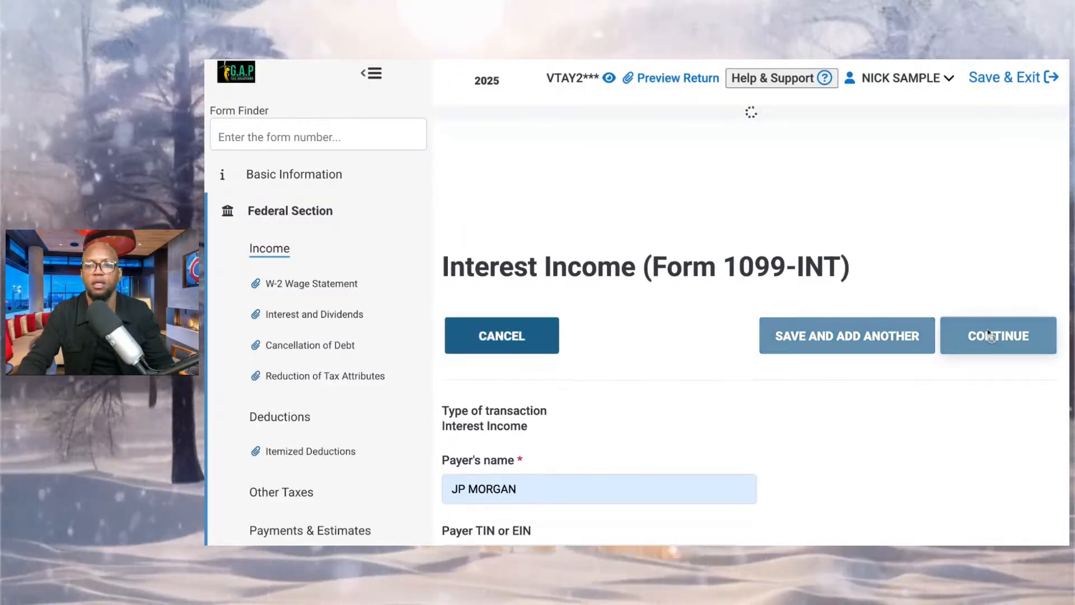
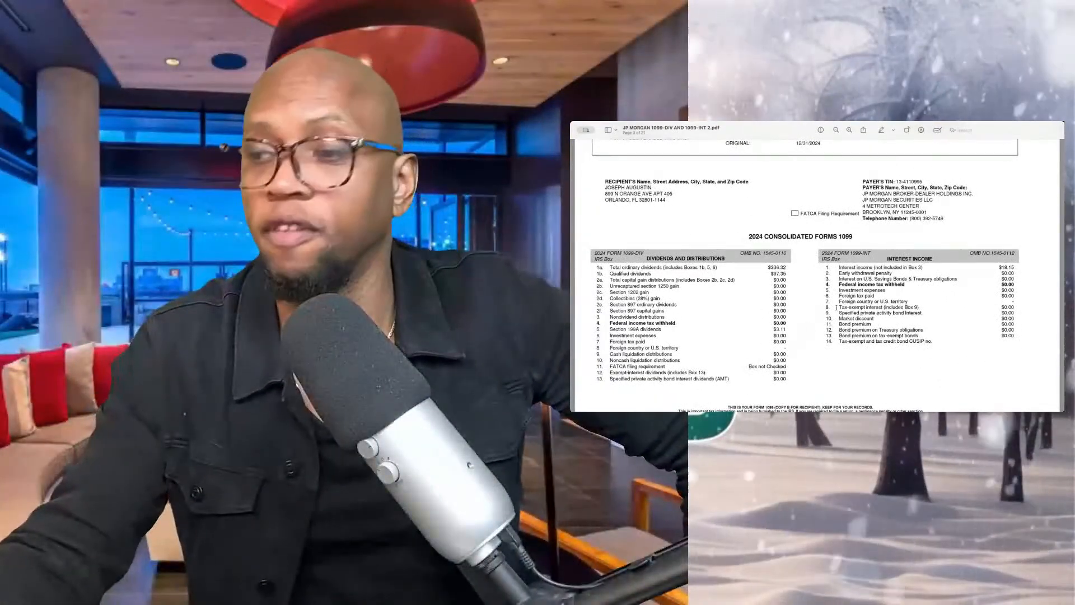
Examine the short-term and long-term sections of the Form 1099-B totals summary in the JP Morgan PDF.
{"action": "scroll", "coordinate": [817, 274], "scroll_direction": "down", "scroll_amount": 10}
{"action": "scroll", "coordinate": [836, 307], "scroll_direction": "down", "scroll_amount": 15}
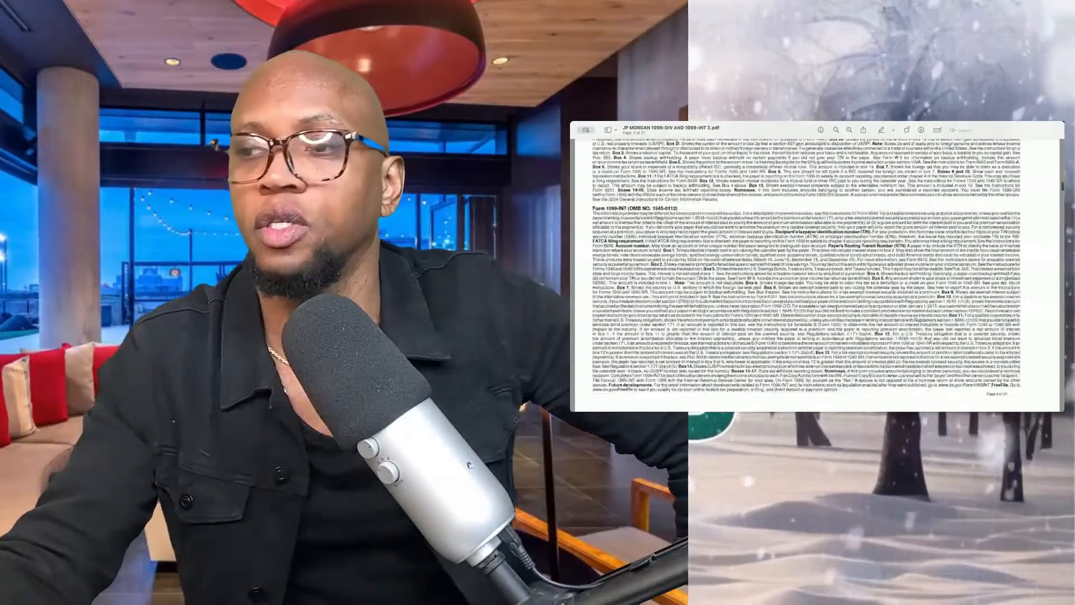
{"action": "scroll", "coordinate": [836, 307], "scroll_direction": "down", "scroll_amount": 2}
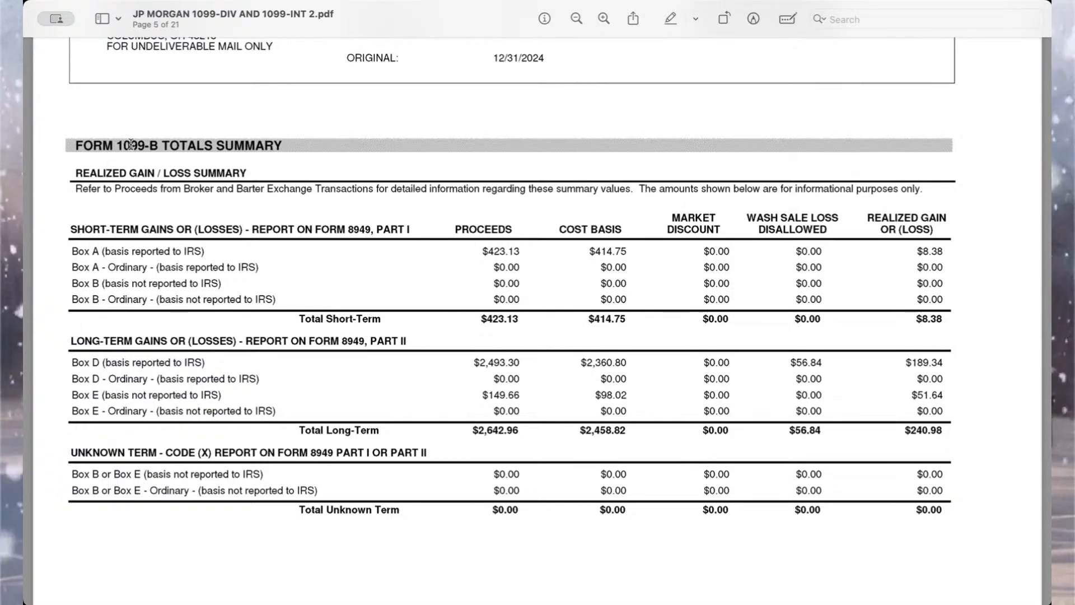
{"action": "double_click", "coordinate": [104, 230]}
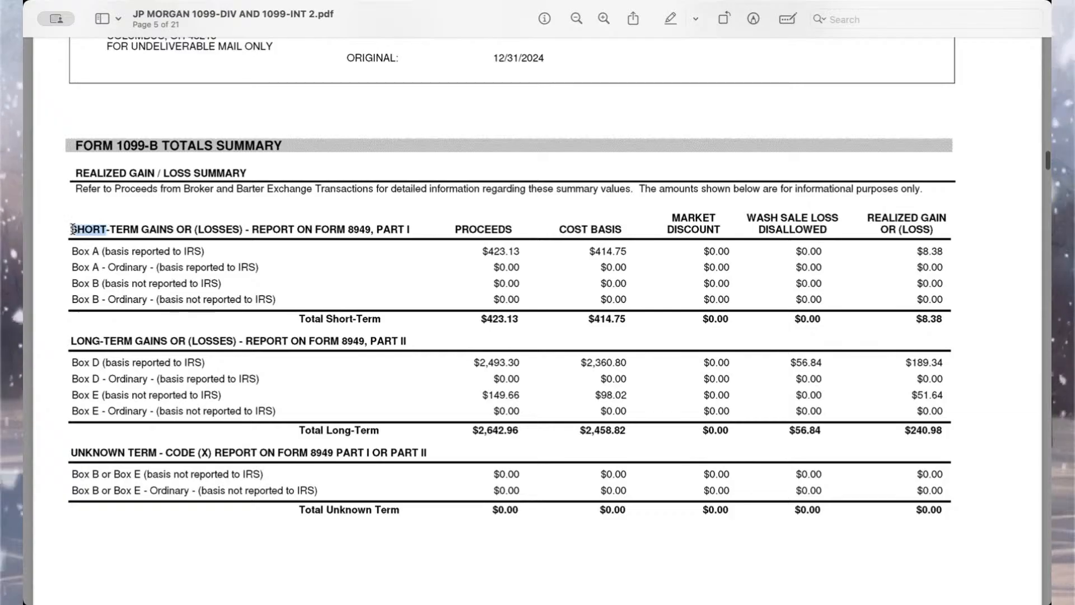
{"action": "double_click", "coordinate": [85, 341]}
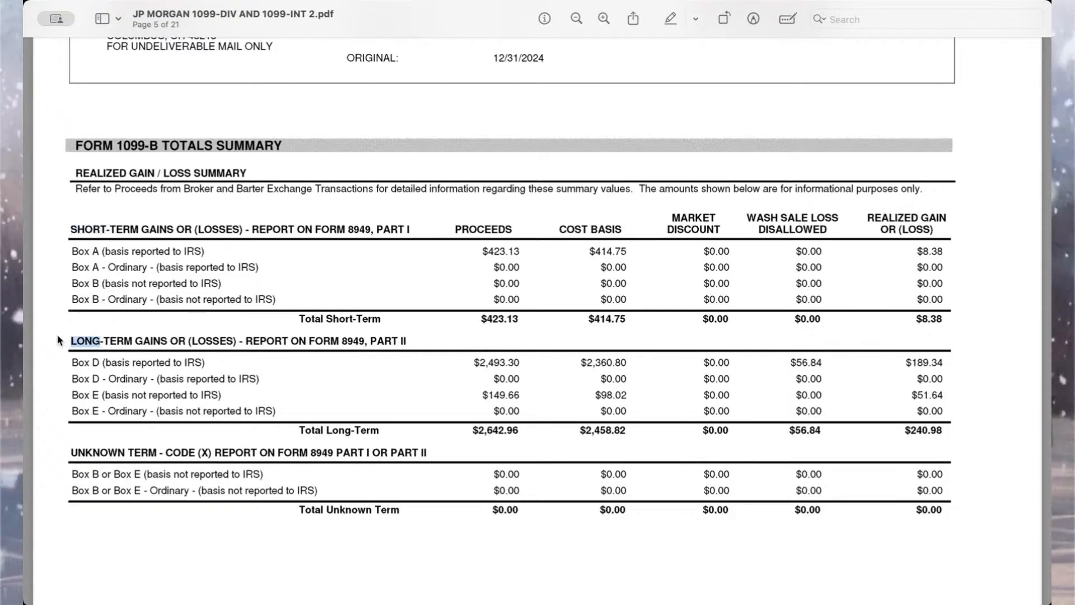
{"action": "left_click", "coordinate": [492, 319]}
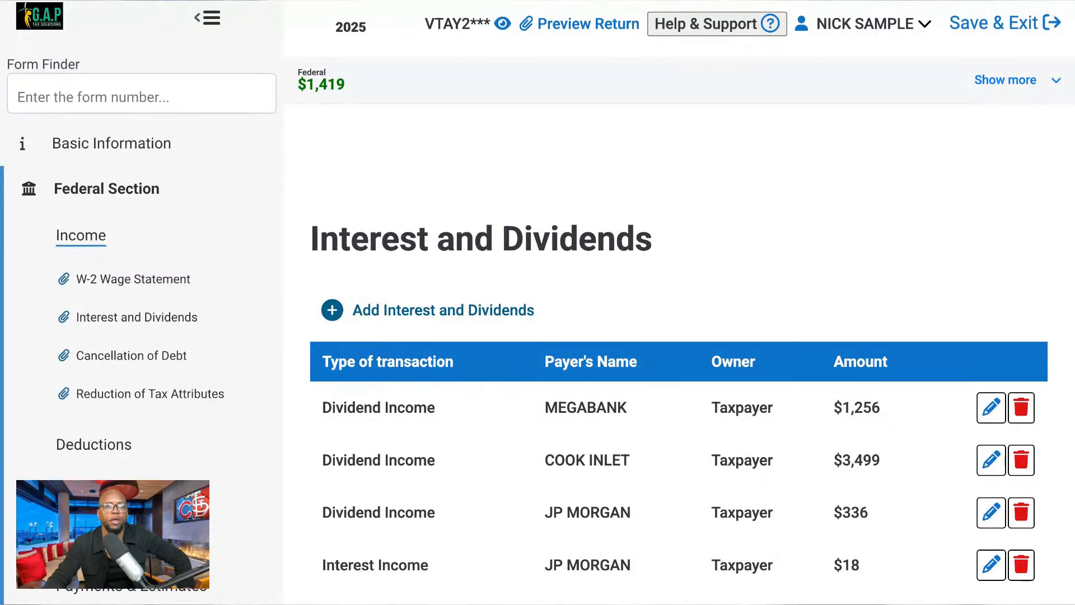
Search the return's forms for 1099 B and open Form 1099-B, Proceeds From Broker and Barter Exchange Transactions.
{"action": "left_click", "coordinate": [185, 97]}
{"action": "type", "text": "1099"}
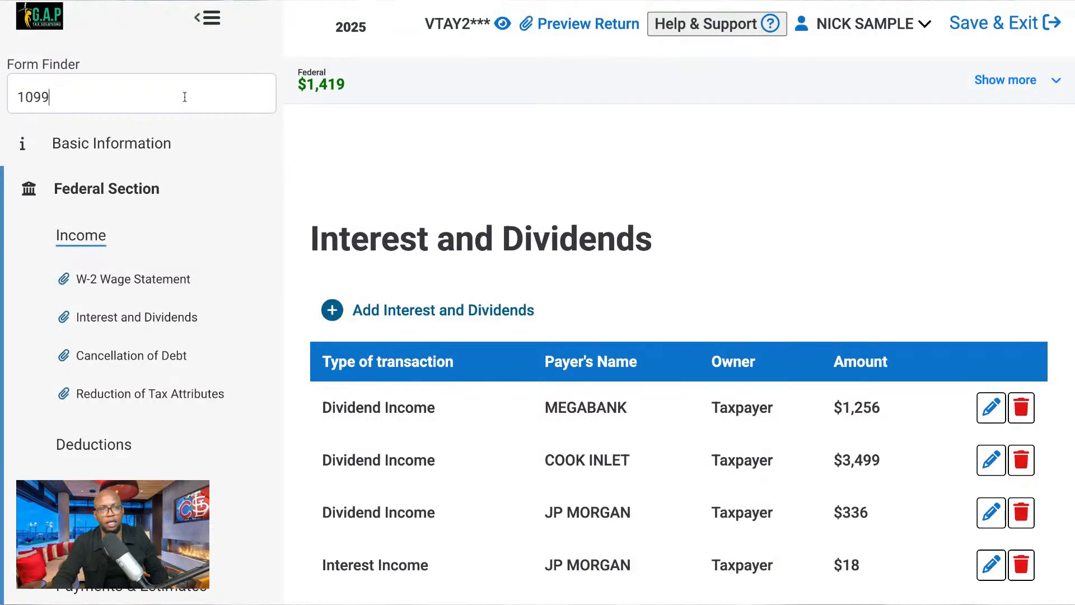
{"action": "type", "text": " B"}
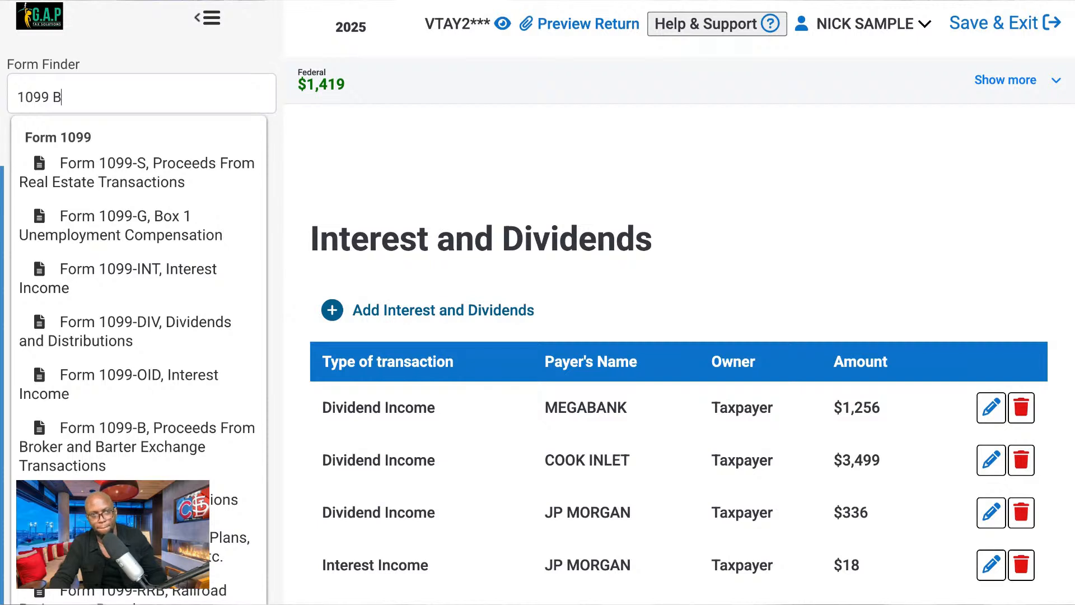
{"action": "scroll", "coordinate": [137, 372], "scroll_direction": "down", "scroll_amount": 1}
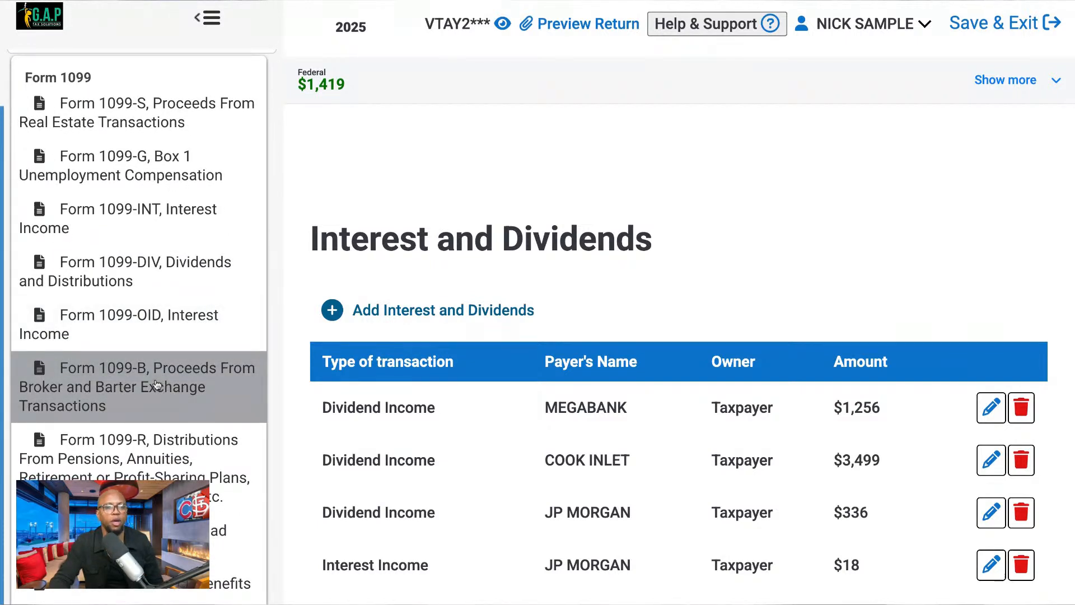
{"action": "left_click", "coordinate": [158, 385]}
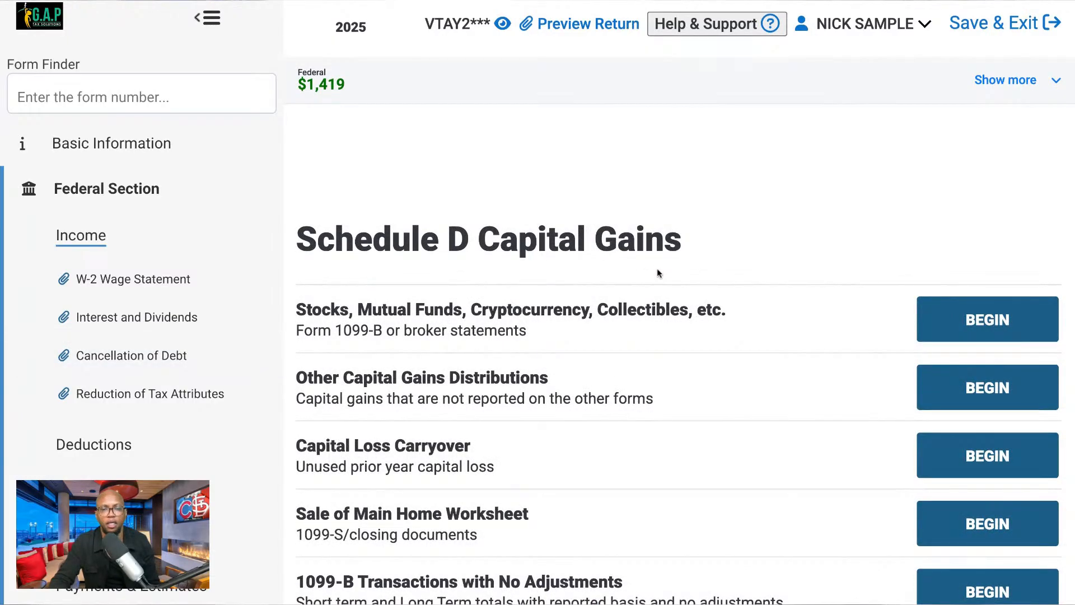
Begin the 1099-B Transactions with No Adjustments entry under Schedule D Capital Gains and collapse the navigation sidebar.
{"action": "scroll", "coordinate": [658, 272], "scroll_direction": "down", "scroll_amount": 5}
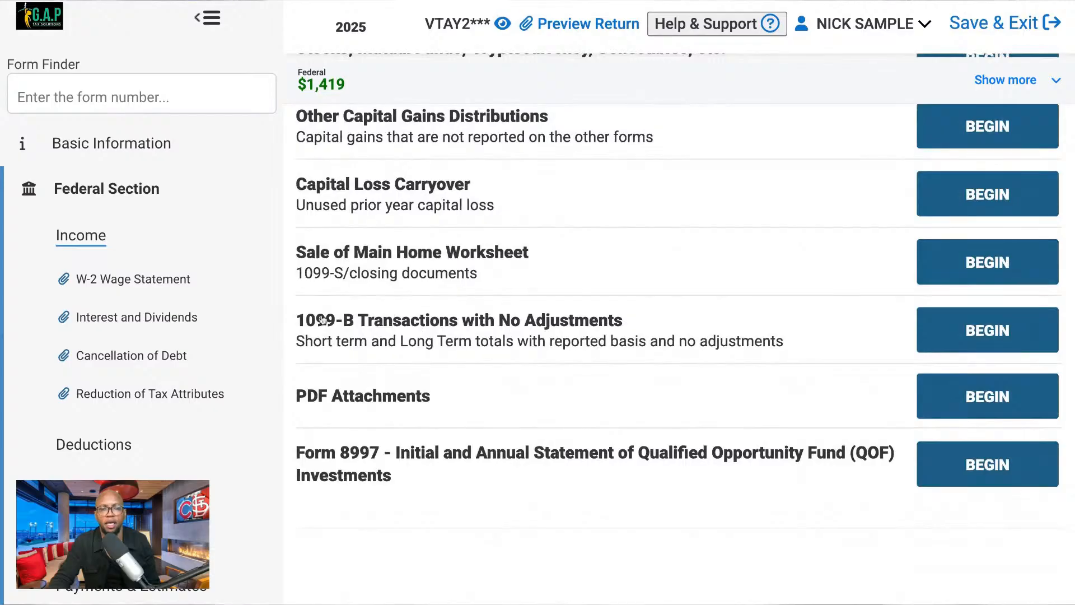
{"action": "left_click", "coordinate": [960, 330]}
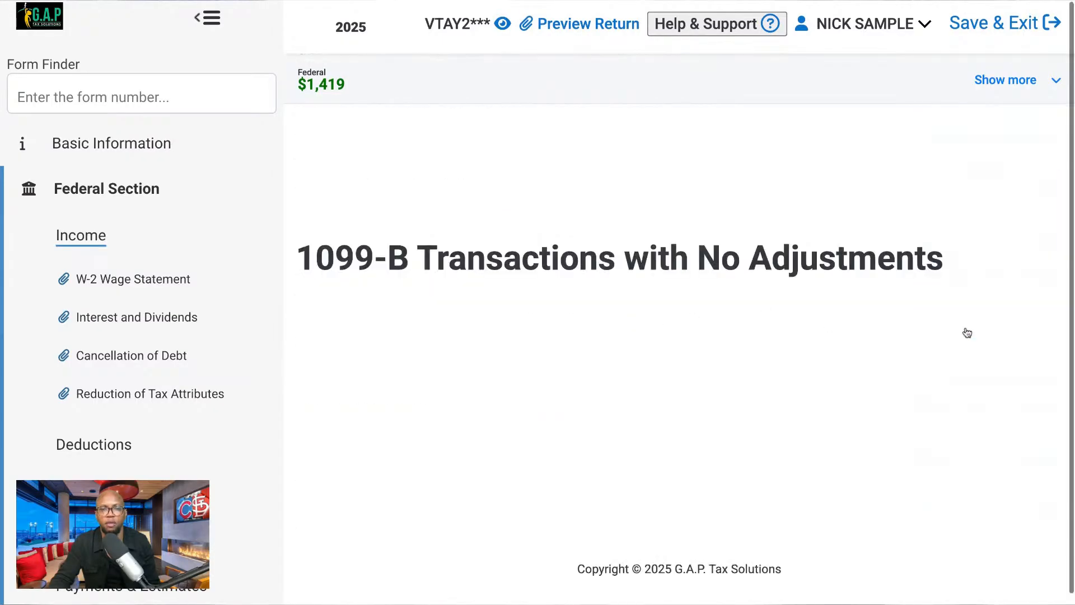
{"action": "scroll", "coordinate": [574, 319], "scroll_direction": "down", "scroll_amount": 2}
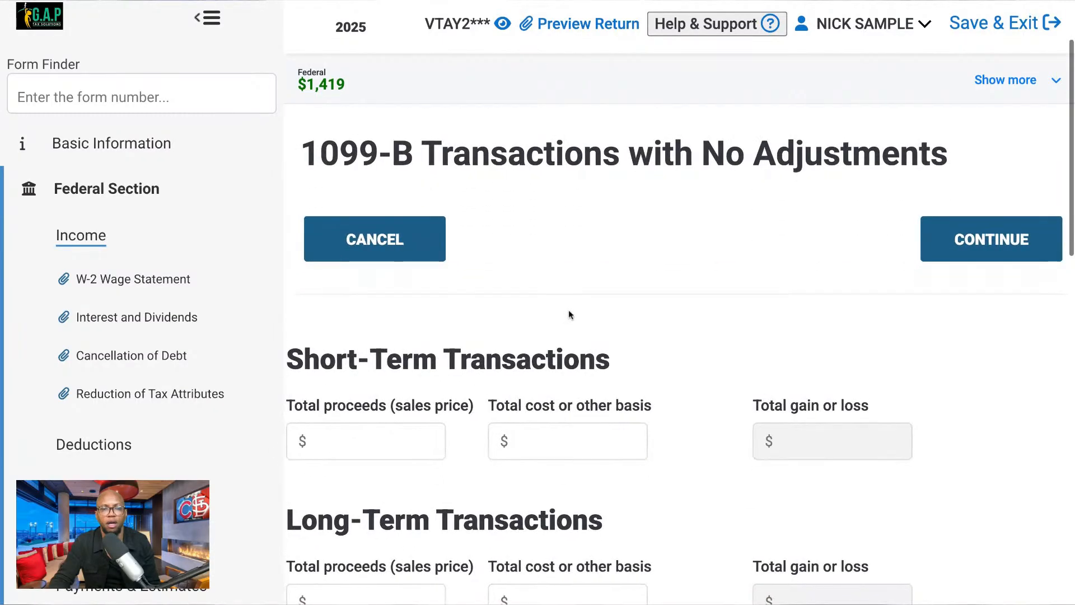
{"action": "left_click", "coordinate": [206, 21]}
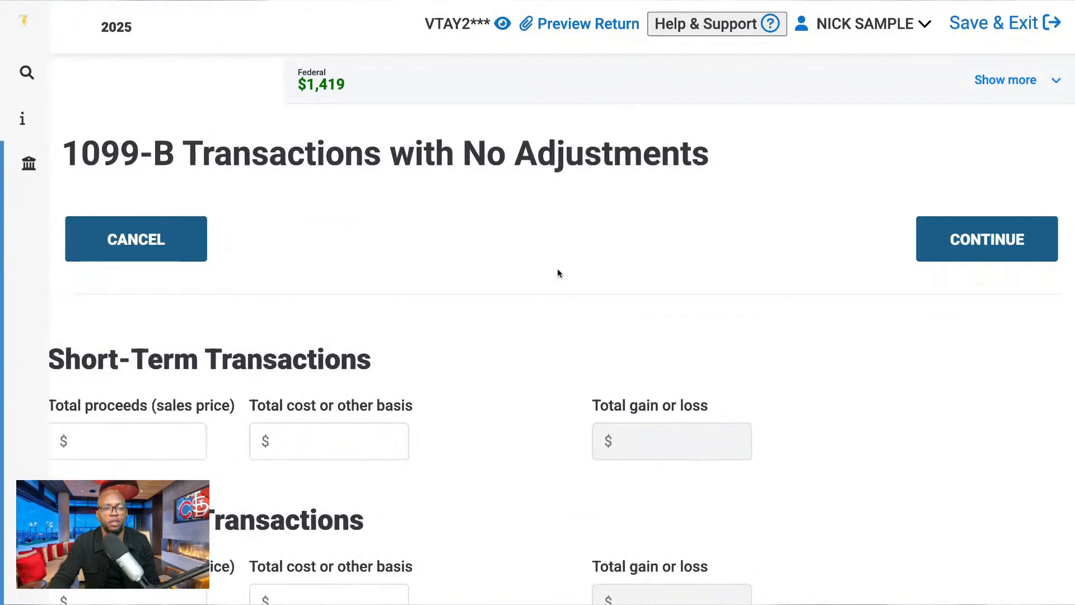
{"action": "scroll", "coordinate": [557, 288], "scroll_direction": "down", "scroll_amount": 1}
{"action": "scroll", "coordinate": [557, 288], "scroll_direction": "down", "scroll_amount": 1}
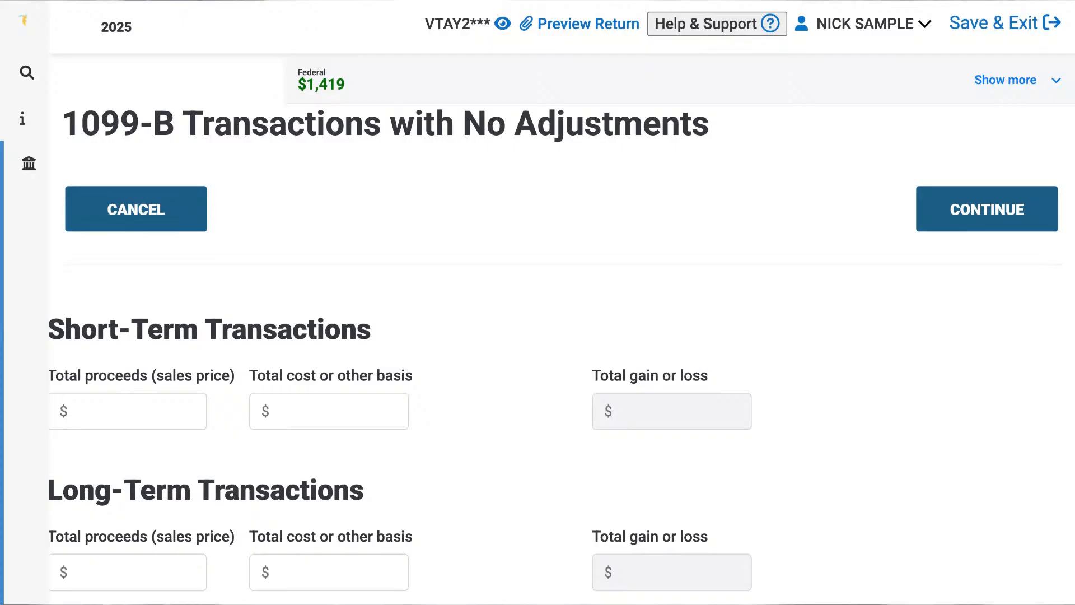
Enter $423 as the total proceeds (sales price) for the short-term transactions.
{"action": "left_click", "coordinate": [174, 397]}
{"action": "type", "text": "423"}
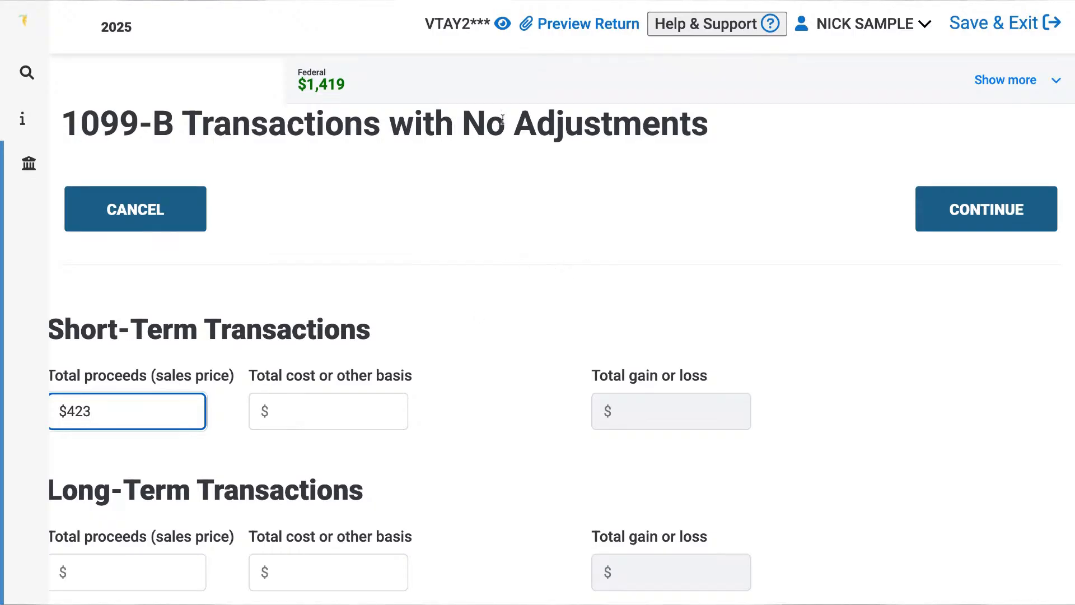
{"action": "left_click", "coordinate": [341, 2]}
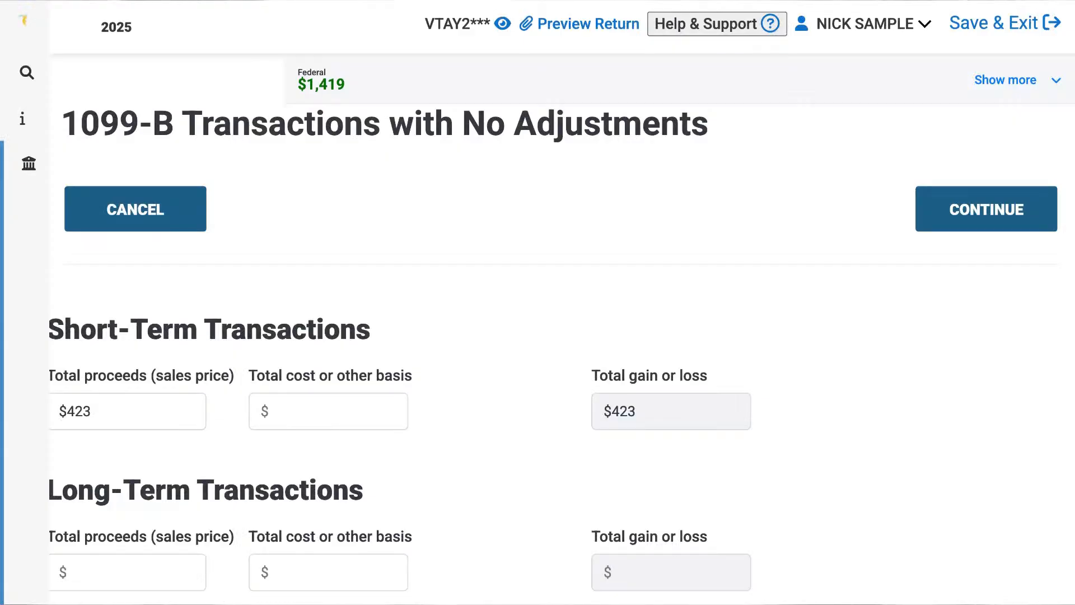
Enter $415 as the total cost or other basis for the short-term transactions.
{"action": "left_click", "coordinate": [344, 413]}
{"action": "type", "text": "4114"}
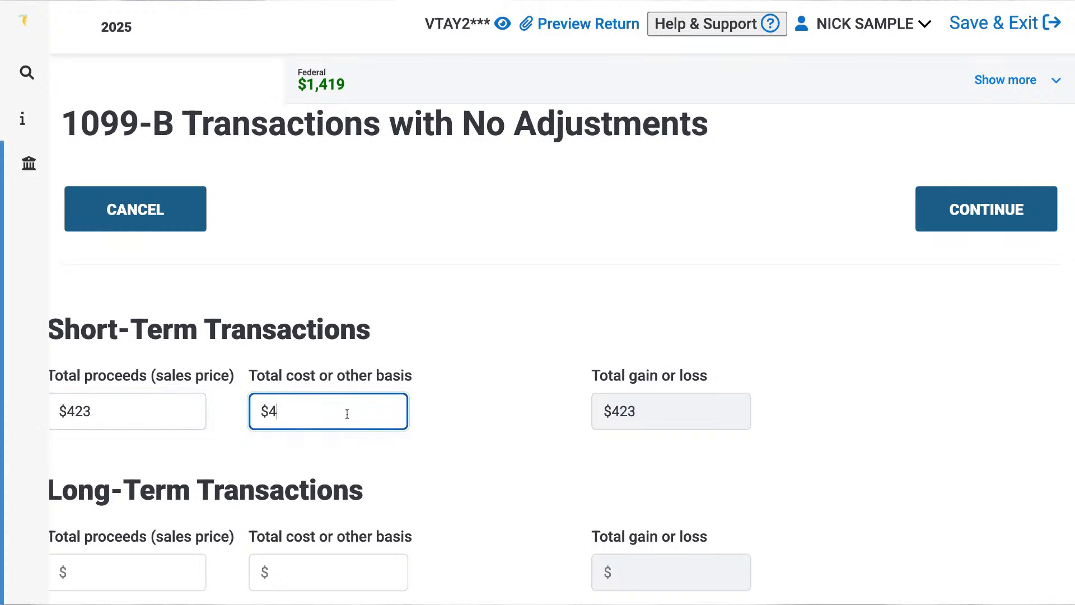
{"action": "type", "text": ".75"}
{"action": "key", "text": "BackSpace"}
{"action": "key", "text": "BackSpace"}
{"action": "key", "text": "BackSpace"}
{"action": "key", "text": "BackSpace"}
{"action": "key", "text": "BackSpace"}
{"action": "type", "text": "4.75"}
{"action": "key", "text": "BackSpace"}
{"action": "key", "text": "BackSpace"}
{"action": "key", "text": "BackSpace"}
{"action": "key", "text": "BackSpace"}
{"action": "type", "text": "5"}
{"action": "key", "text": "Tab"}
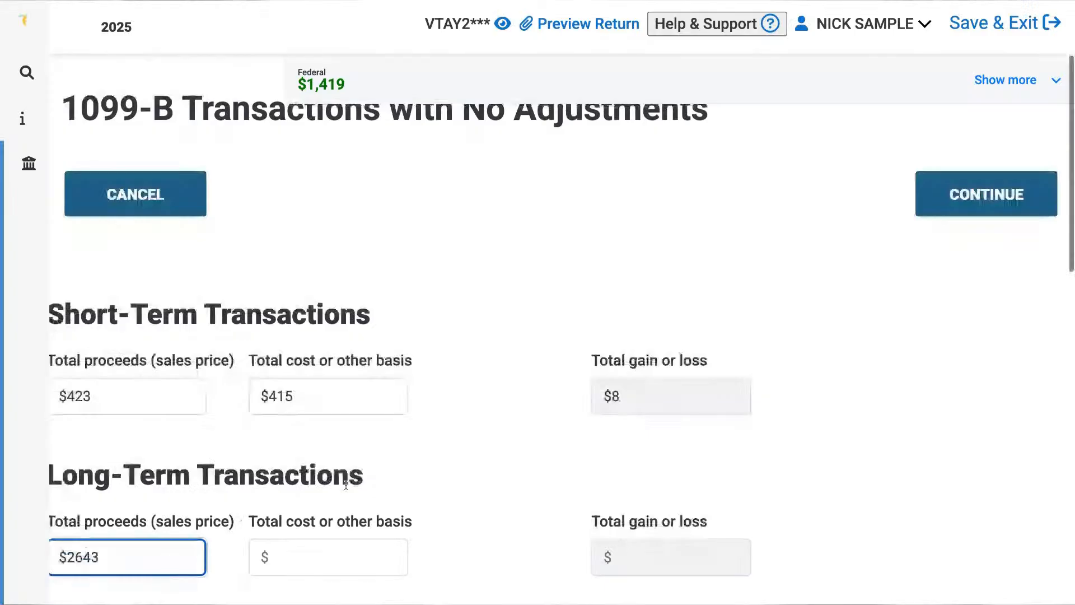
Enter $2643 as the total proceeds (sales price) for the long-term transactions.
{"action": "scroll", "coordinate": [351, 482], "scroll_direction": "down", "scroll_amount": 3}
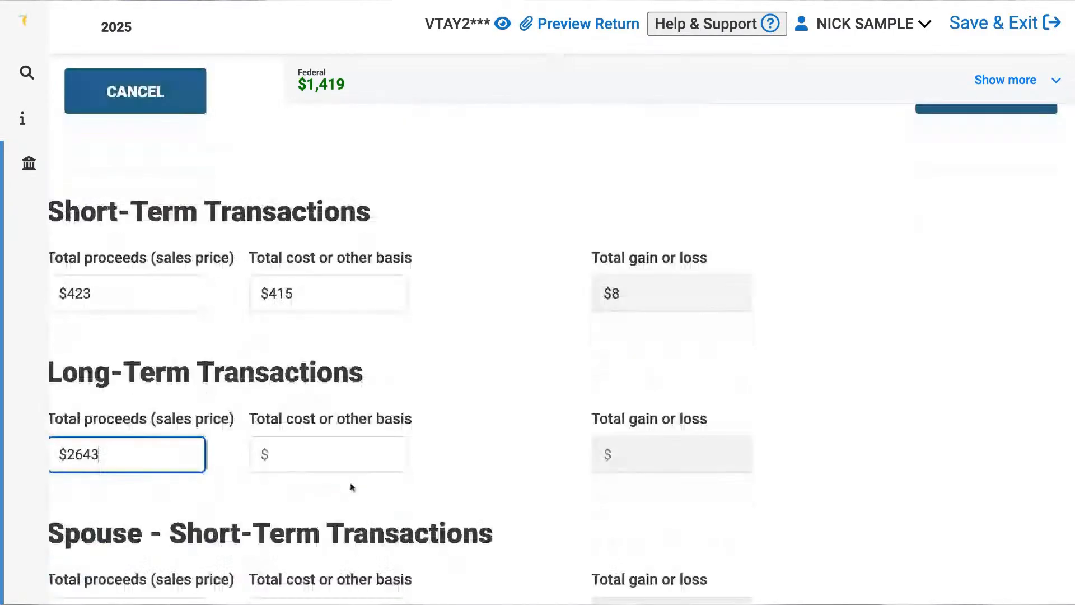